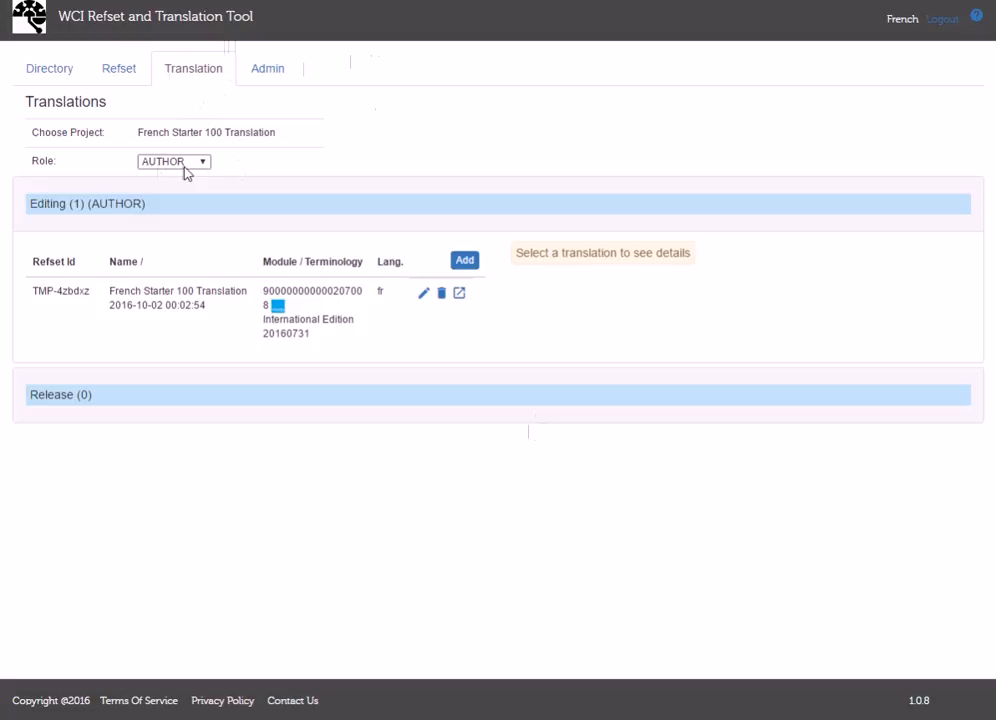
- Open the French Starter 100 Translation and sort its assigned concepts by name in ascending order
click(129, 306)
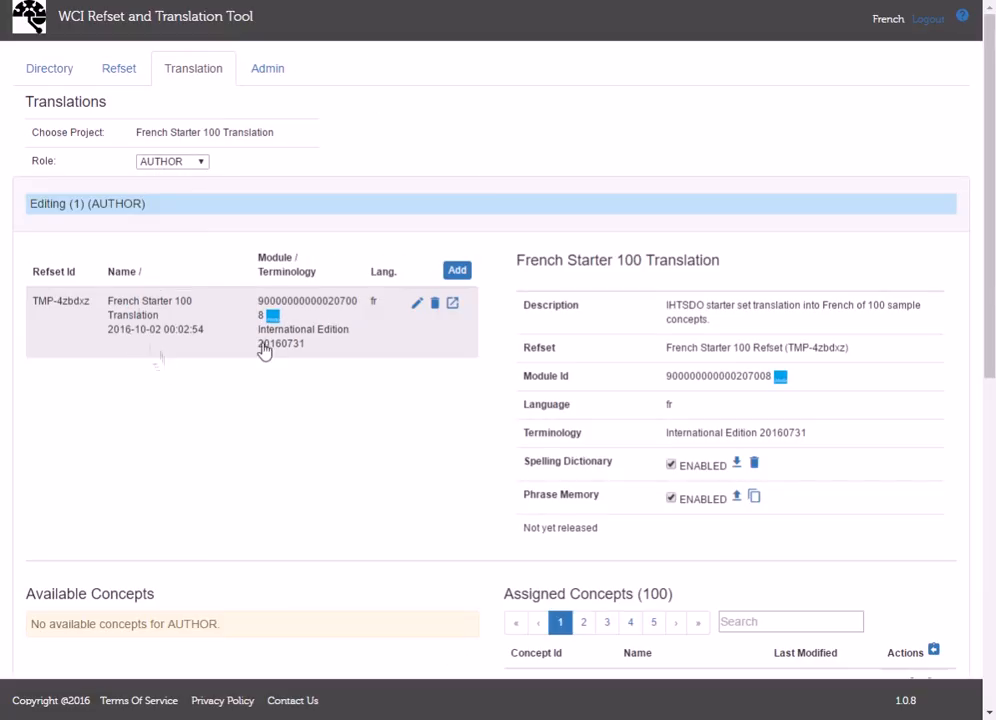
scroll(670, 466, down, 5)
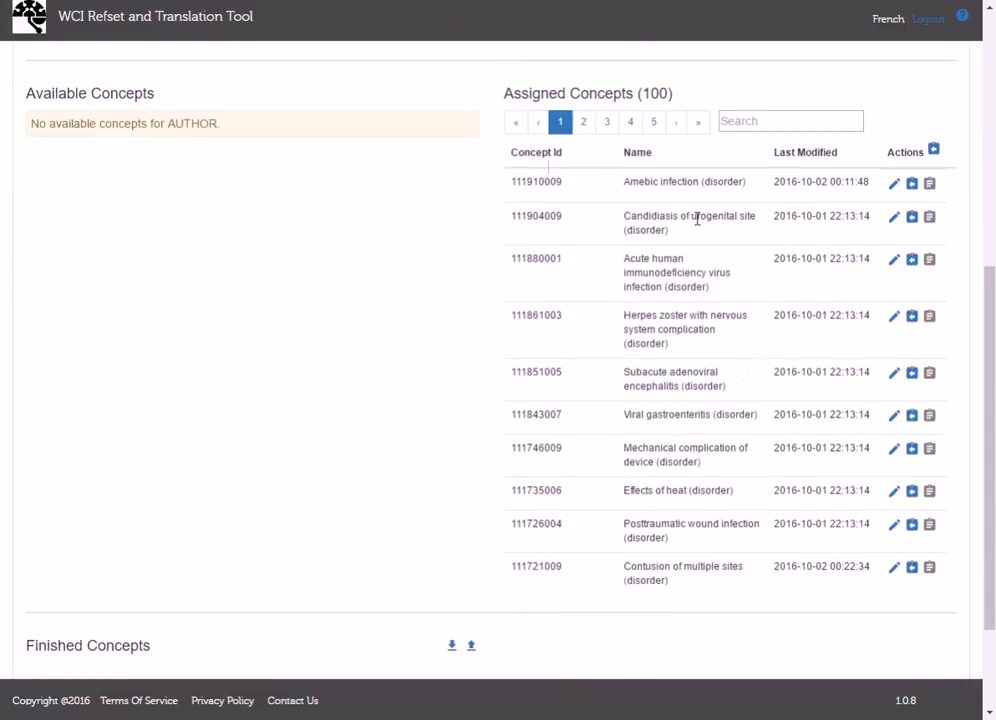
click(637, 152)
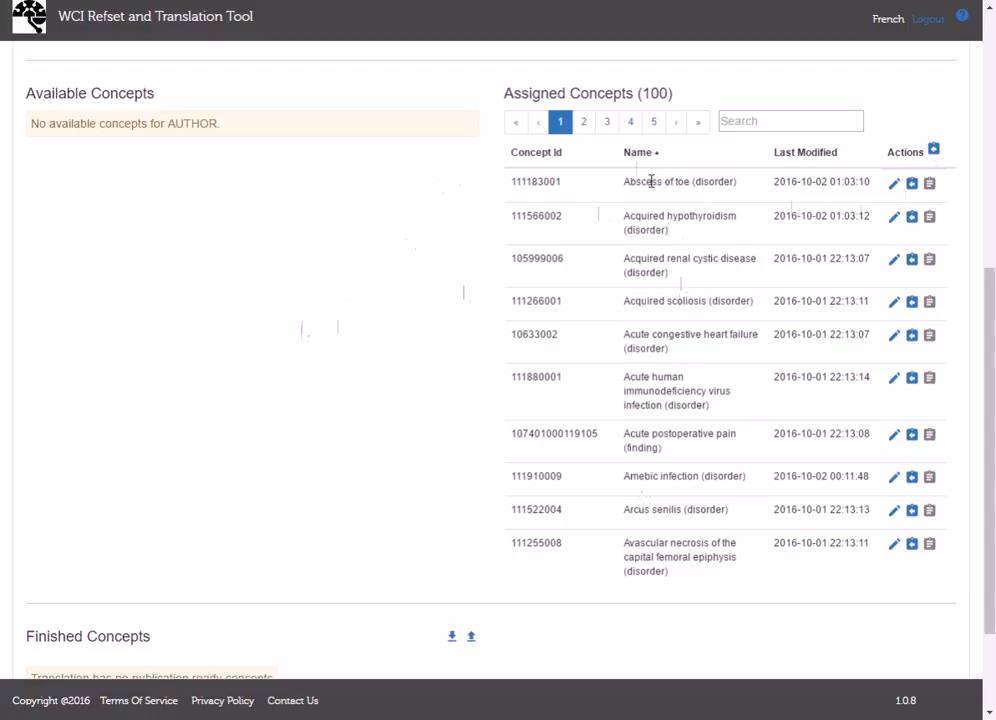
- Edit the concept Abscess of toe, copying "Abcès de l'orteil" from Notepad into its translation description, and review the English descriptions
click(894, 187)
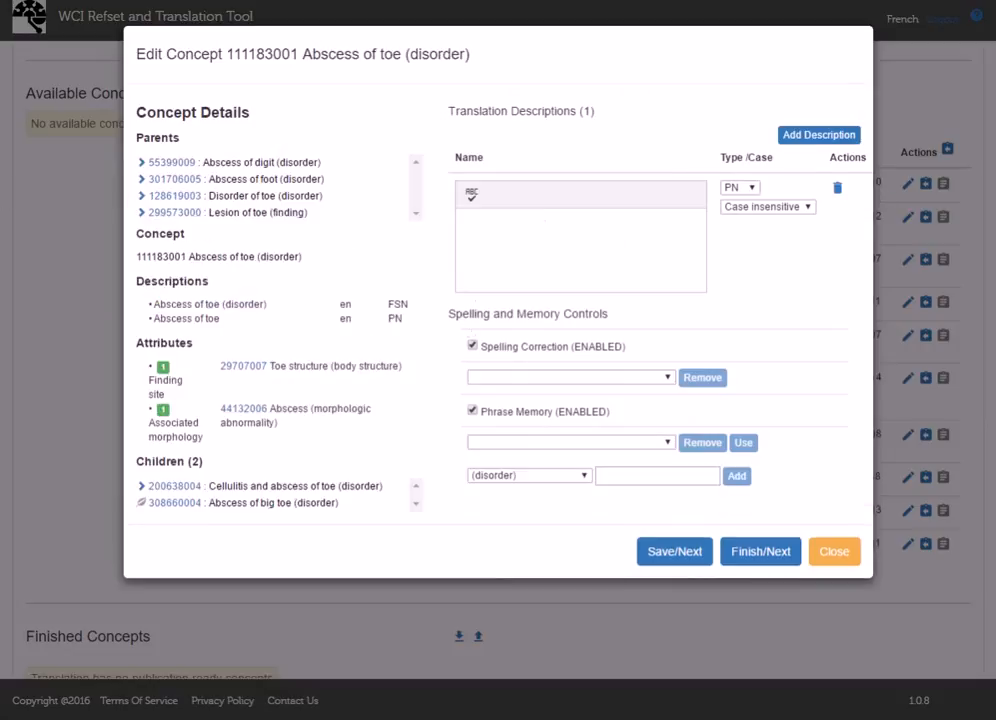
key(alt+Tab)
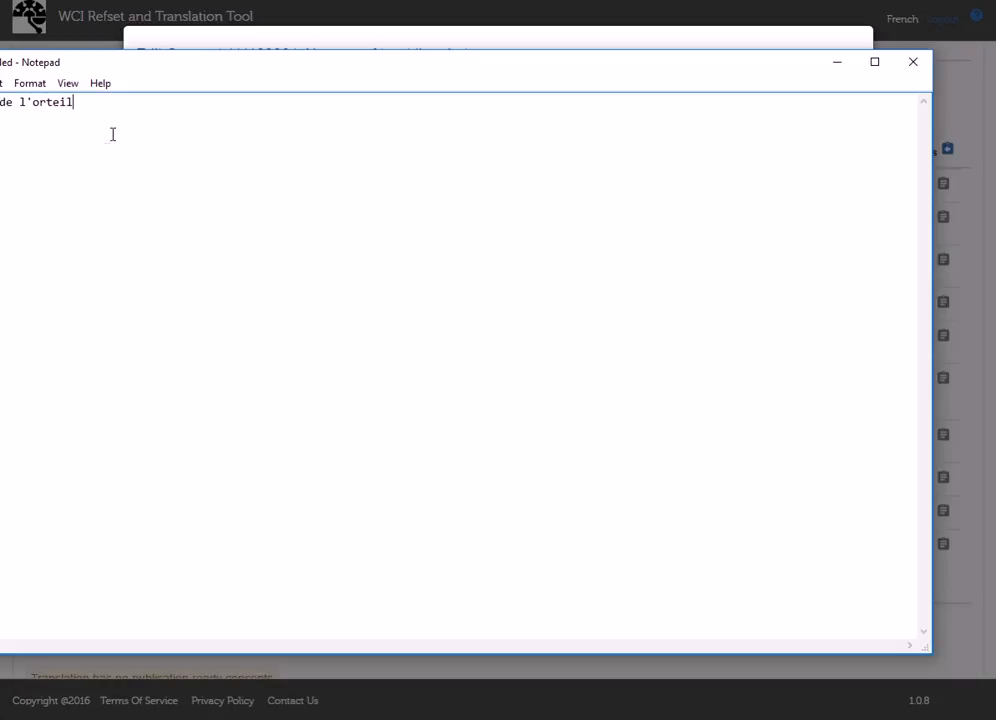
key(ctrl+a)
click(837, 62)
click(538, 241)
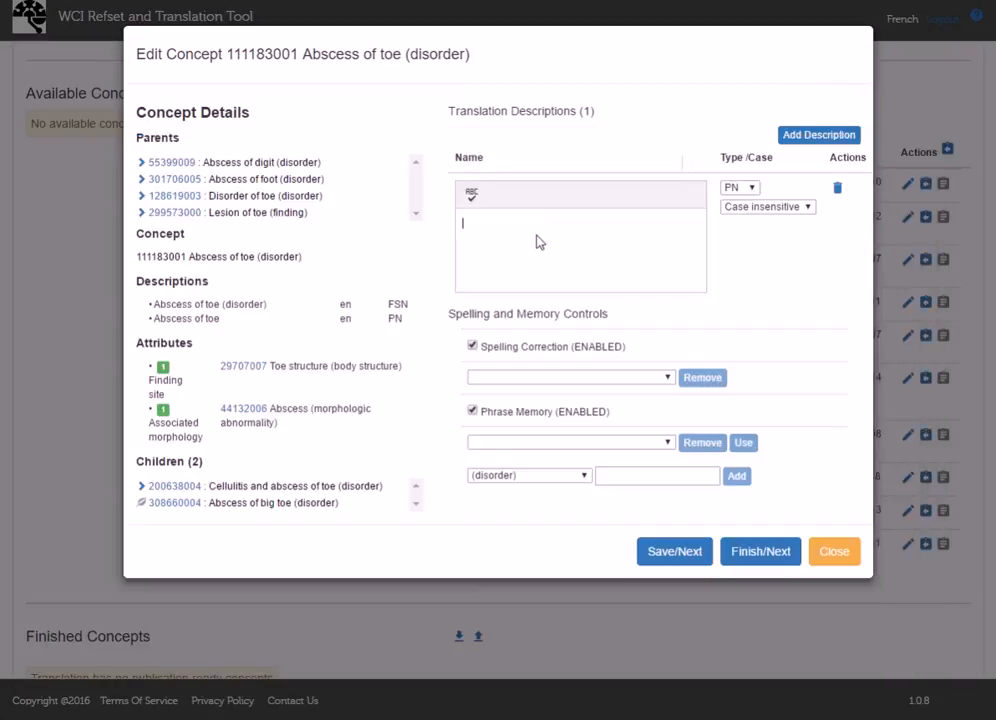
text(Abcès de l'orteil)
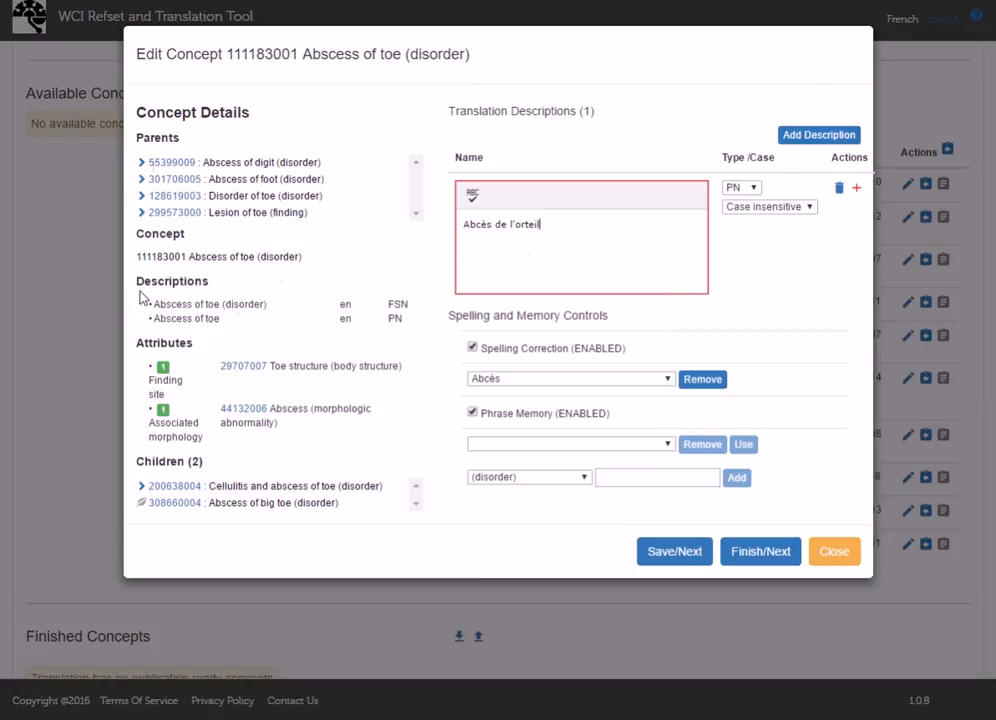
drag(150, 303, 310, 328)
click(215, 318)
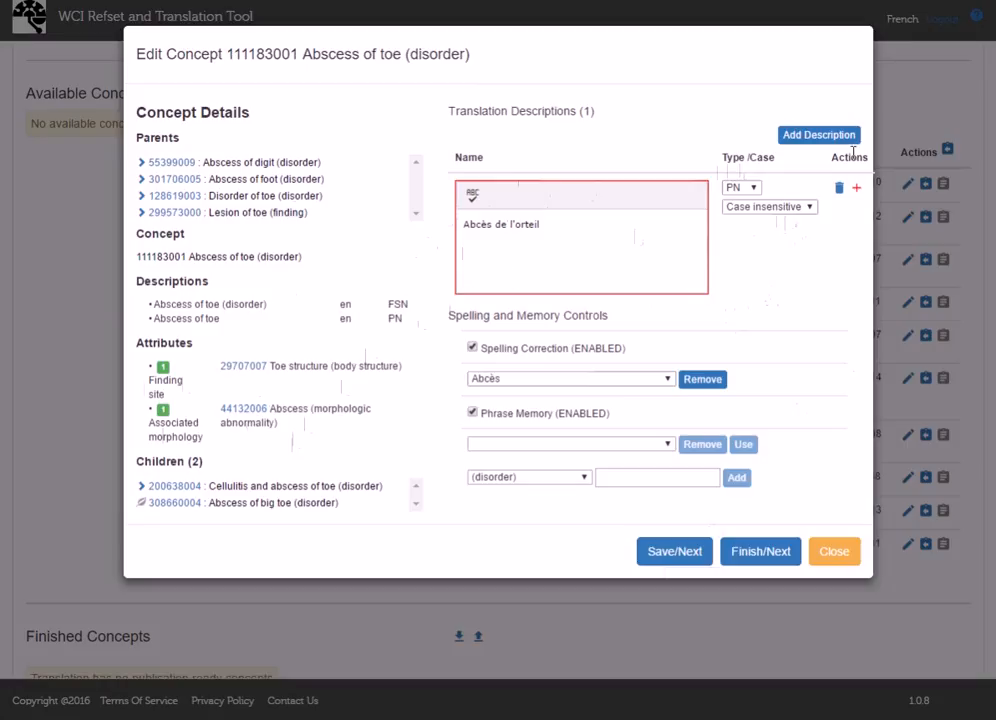
- Add a second description "Abcès de l'orteil 2" to Abscess of toe and save, moving on to the next concept
click(815, 137)
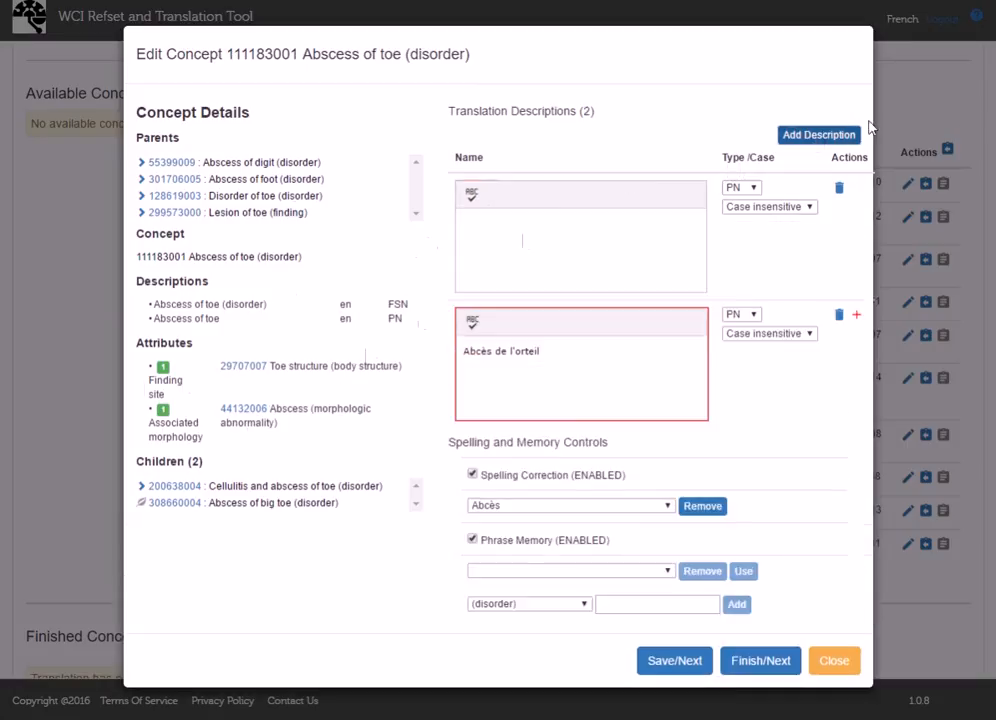
click(525, 227)
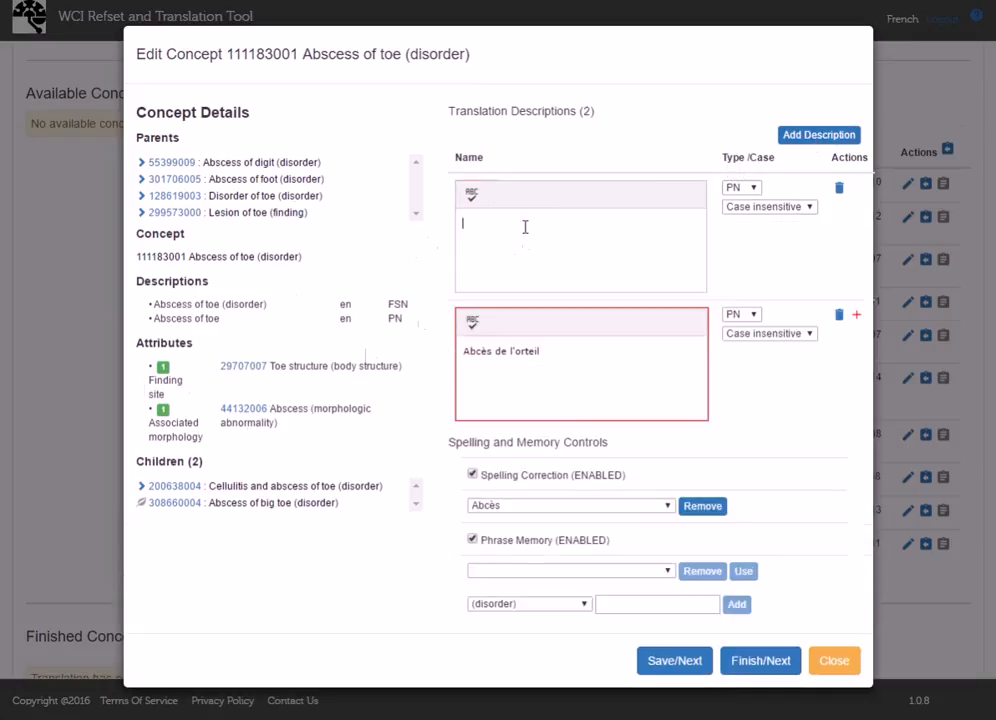
text(Abcès de l'orteil)
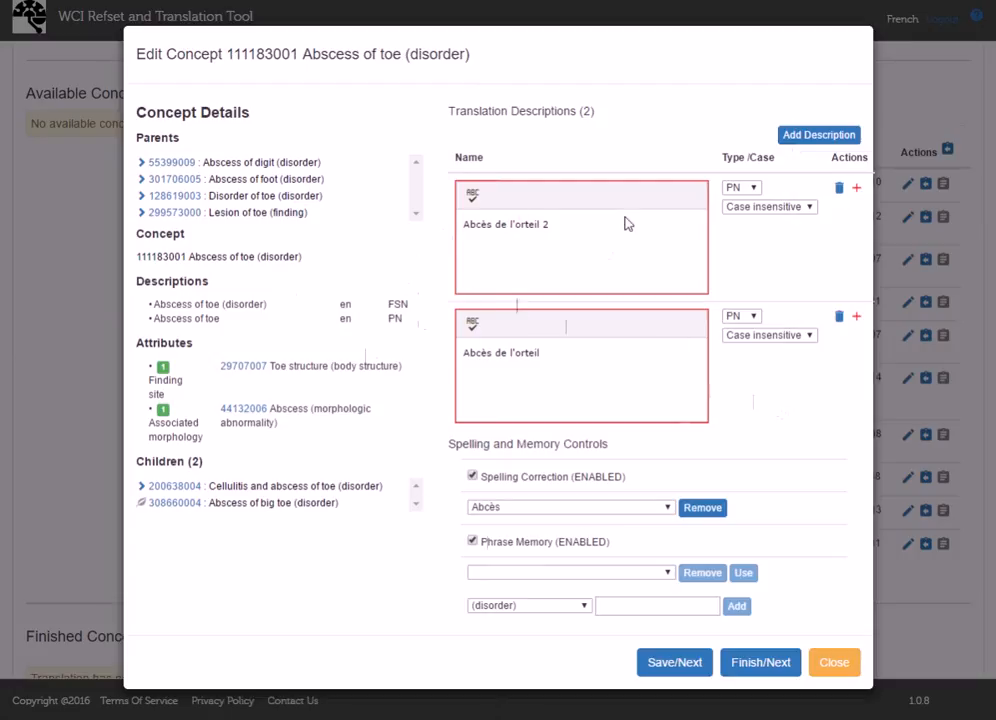
click(659, 668)
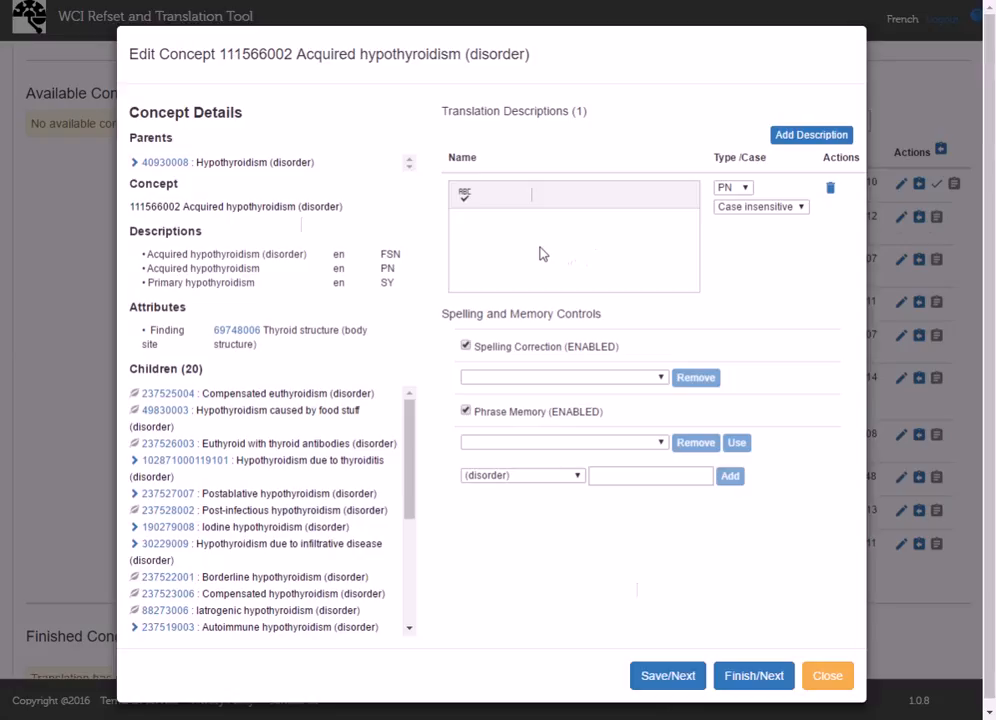
- Enter and save the description "test" for Acquired hypothyroidism and "test2" for Acquired renal cystic disease
text(test)
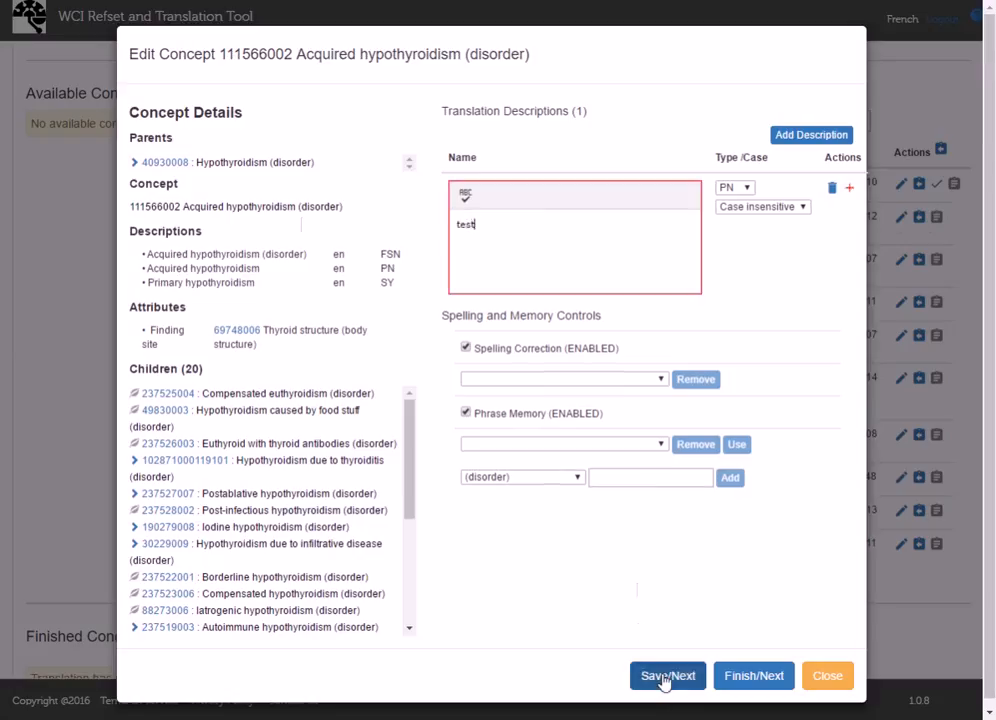
click(663, 676)
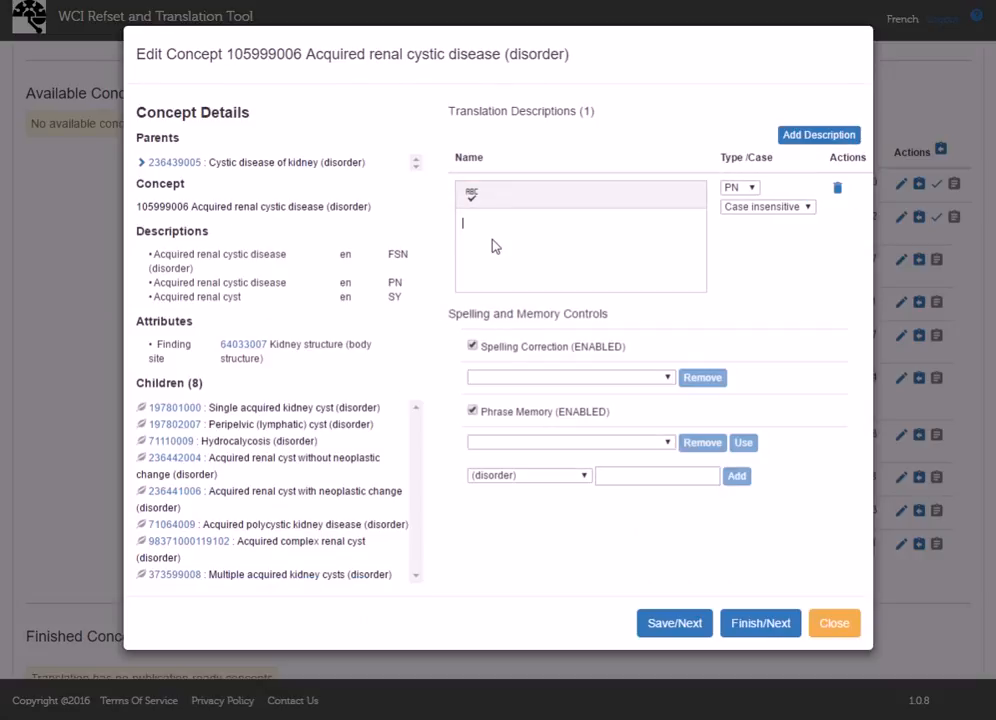
text(test2)
click(674, 624)
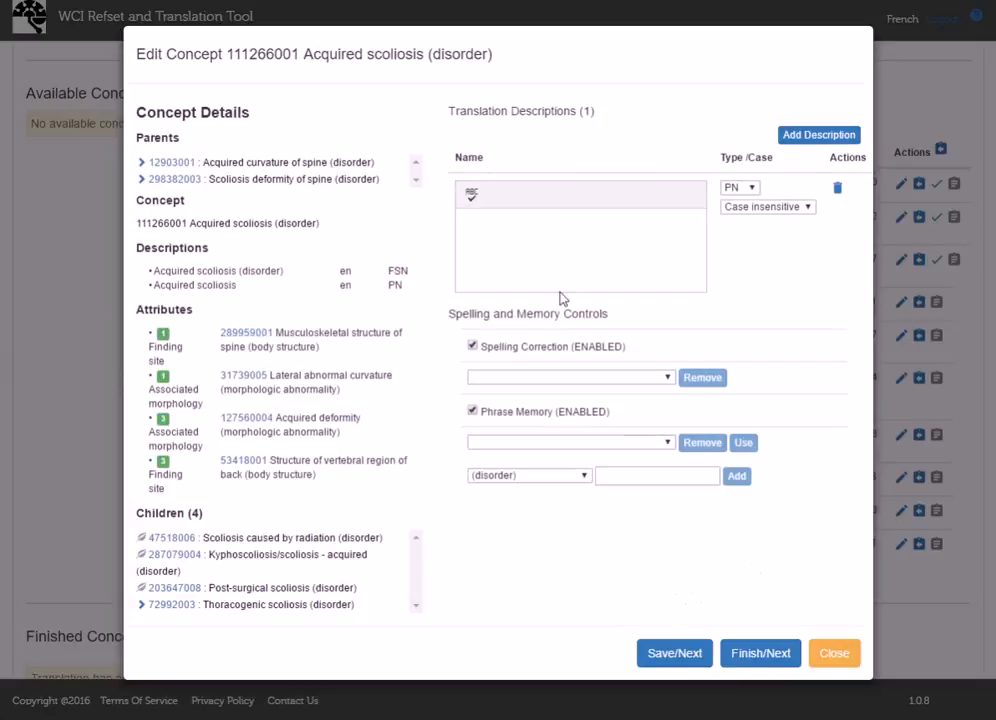
- Enter and save the description "test" for Acquired scoliosis and for Acute congestive heart failure
click(551, 253)
text(test)
click(670, 652)
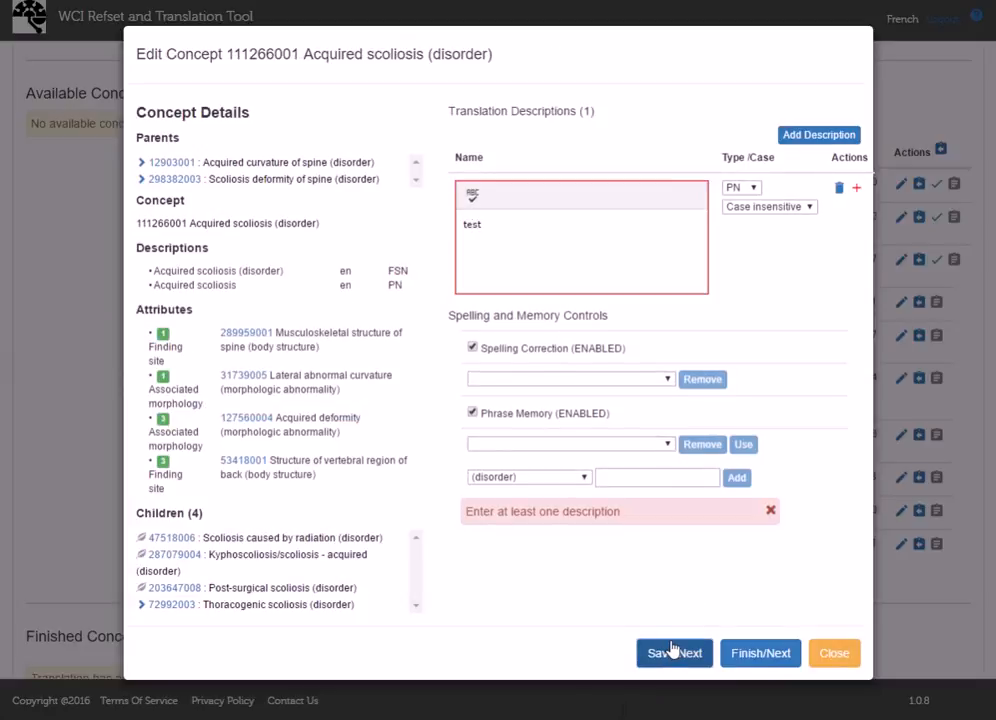
click(672, 652)
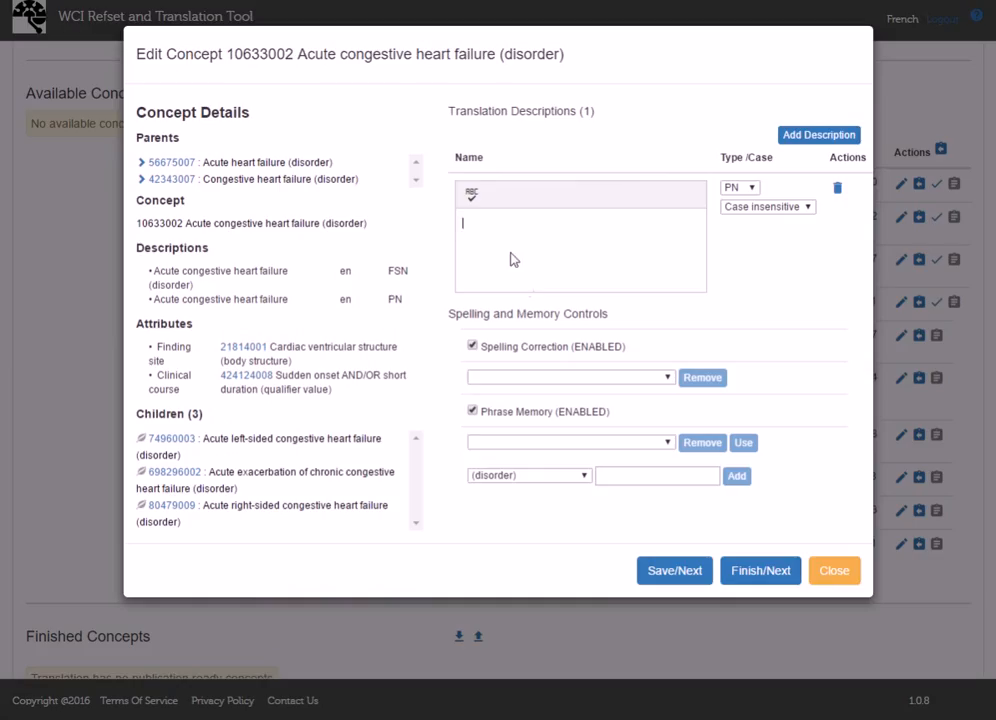
text(test)
click(667, 571)
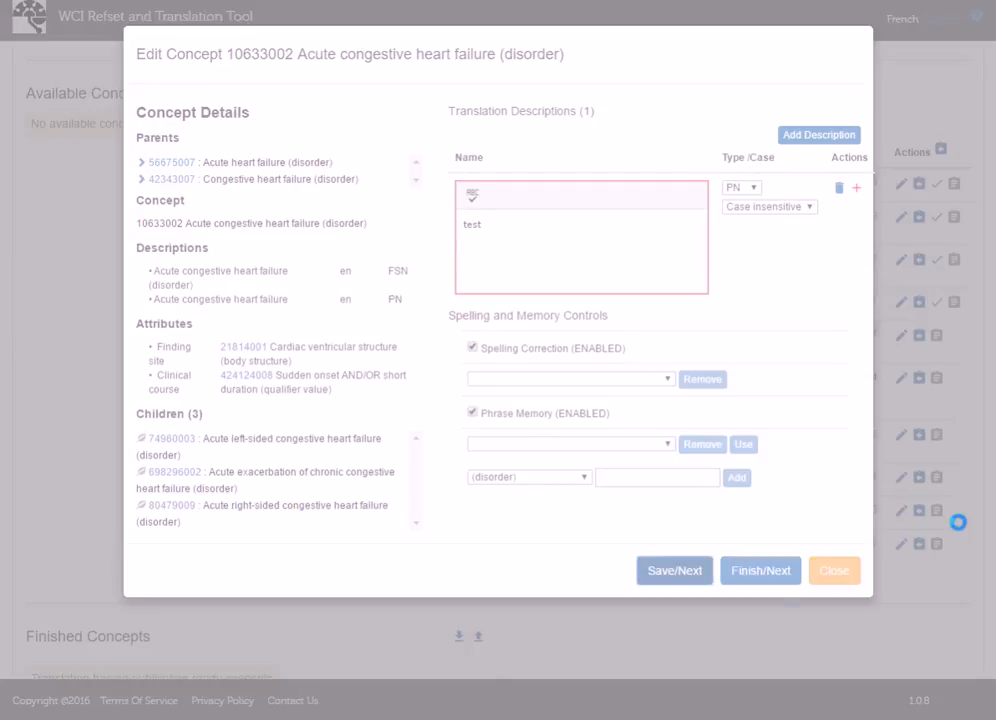
- Enter and save the description "test" for Acute human immunodeficiency virus infection and Acute postoperative pain
text(test)
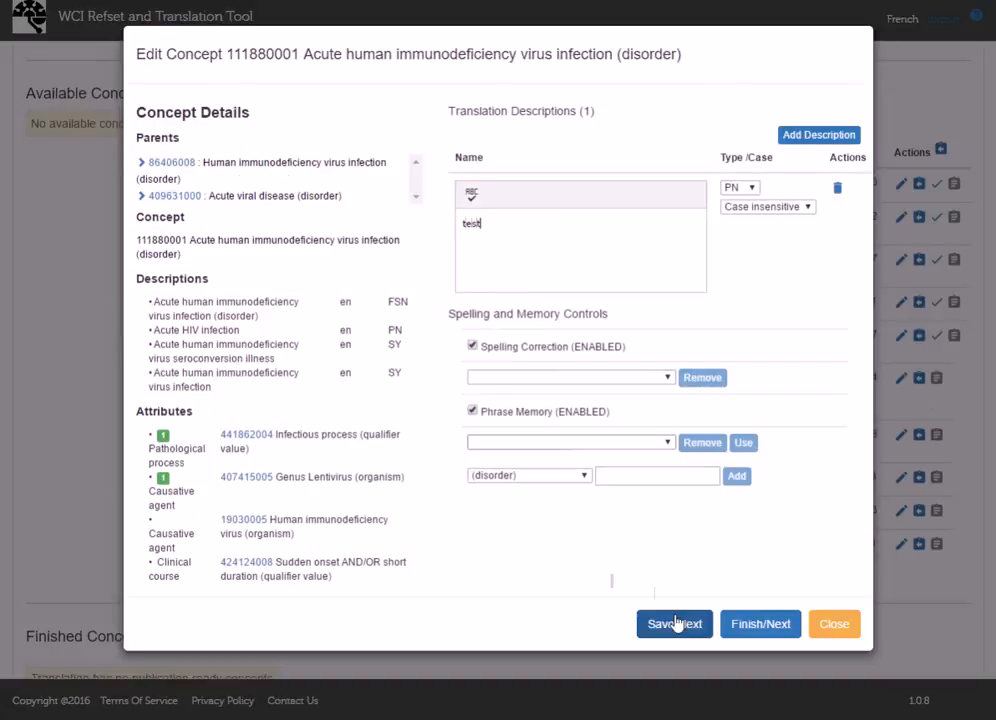
click(674, 624)
text(test)
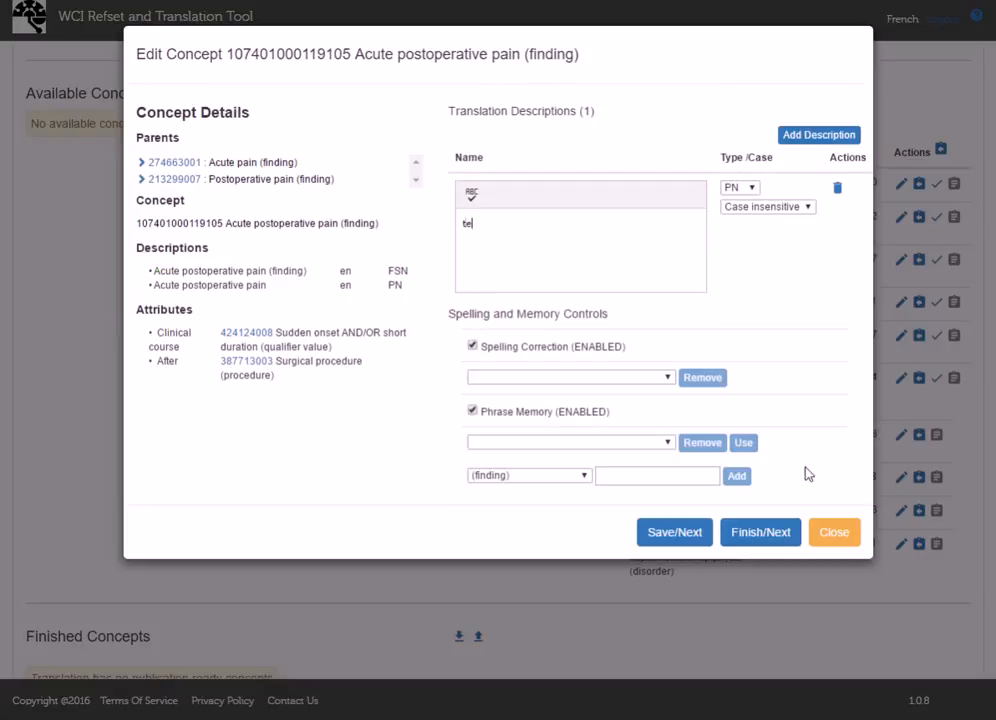
click(693, 537)
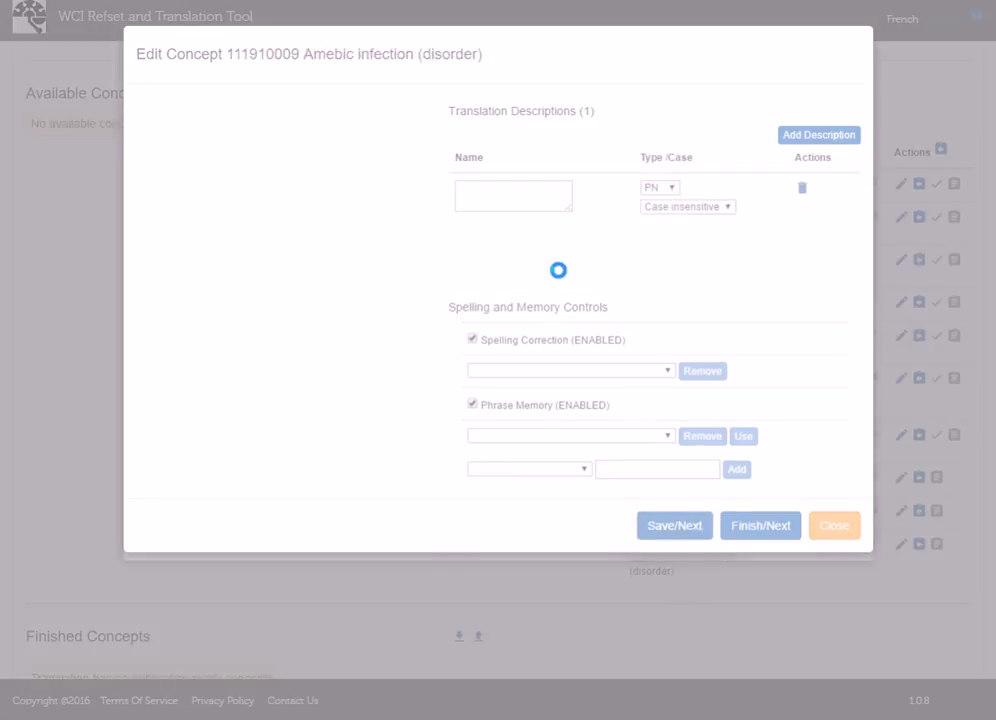
- Save the description "test" for Amebic infection, Arcus senilis and Avascular necrosis of the capital femoral epiphysis, leaving the editor at B-cell lymphoma
text(test)
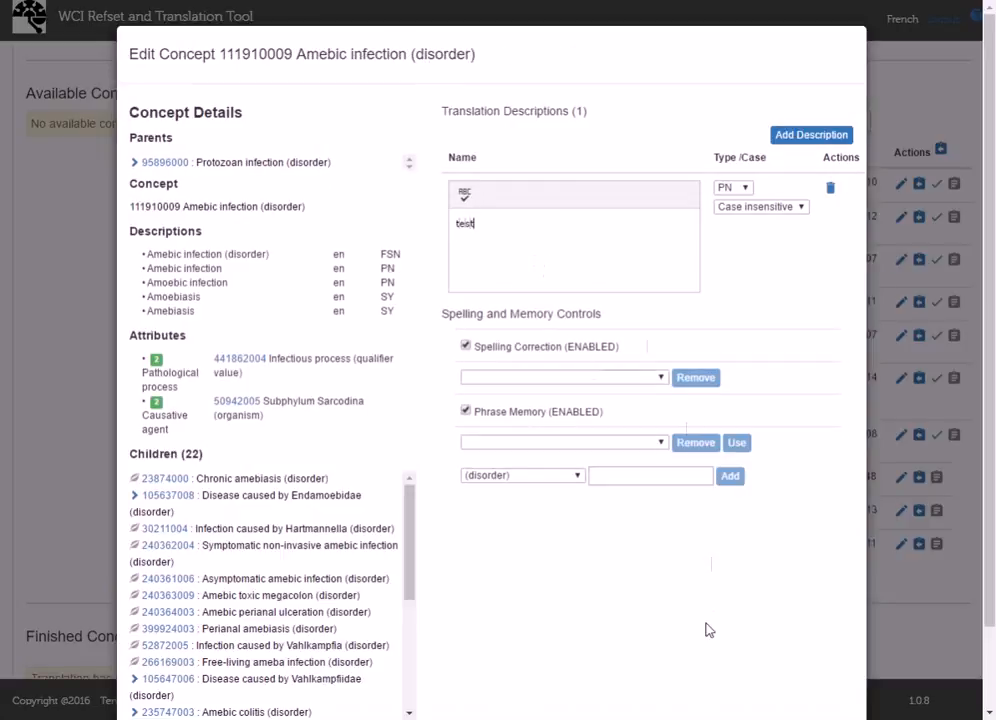
scroll(700, 638, down, 2)
click(674, 662)
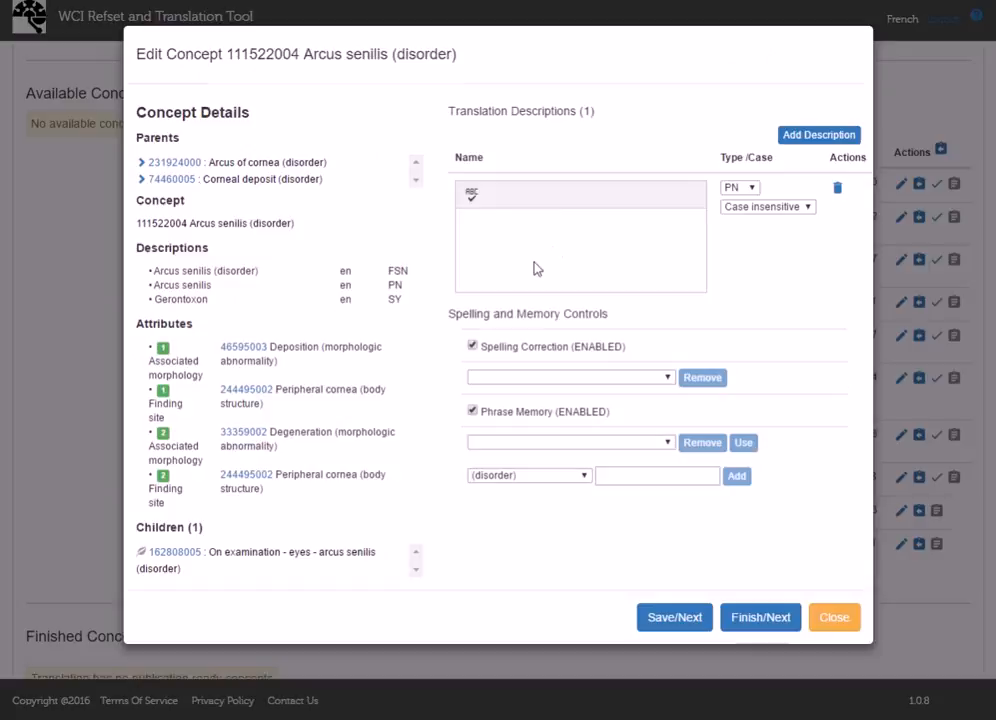
text(test)
click(686, 625)
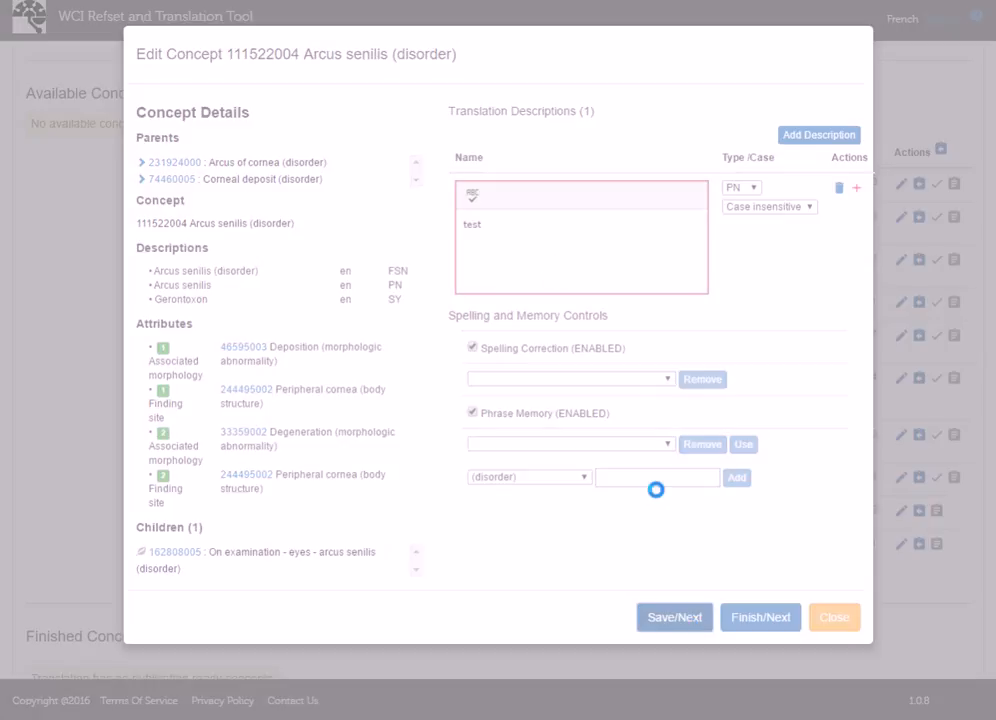
text(test)
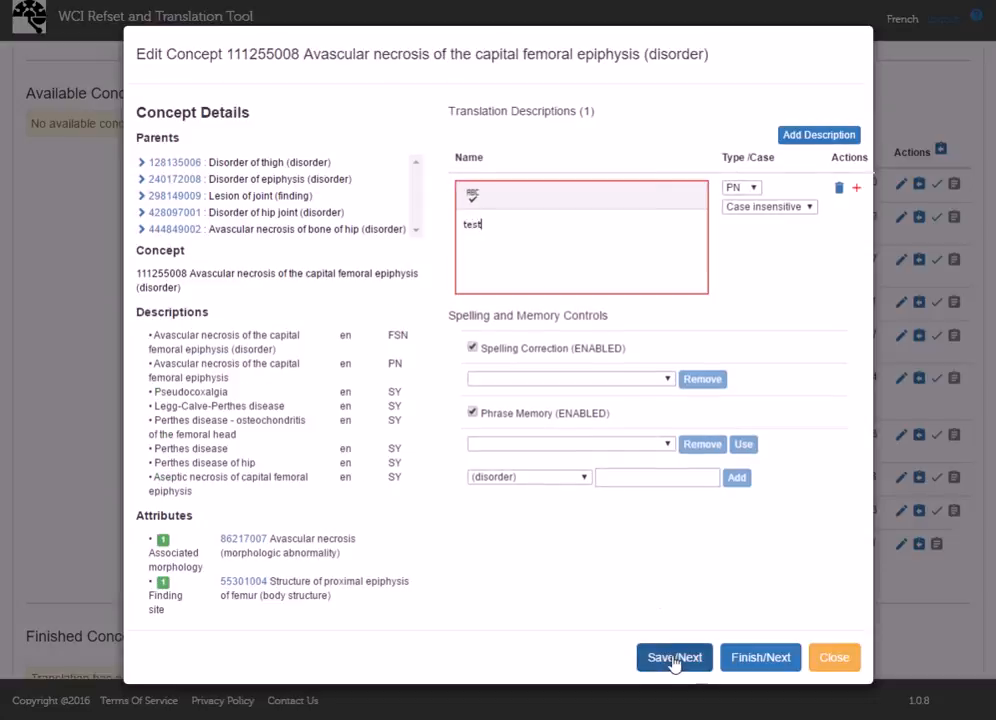
click(674, 658)
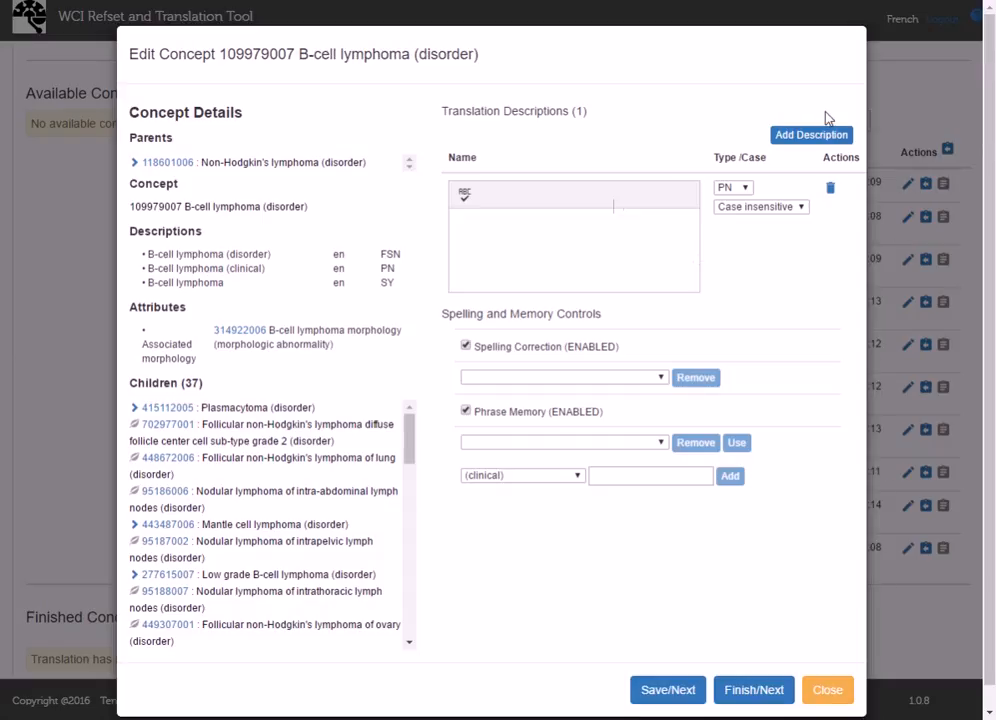
click(822, 689)
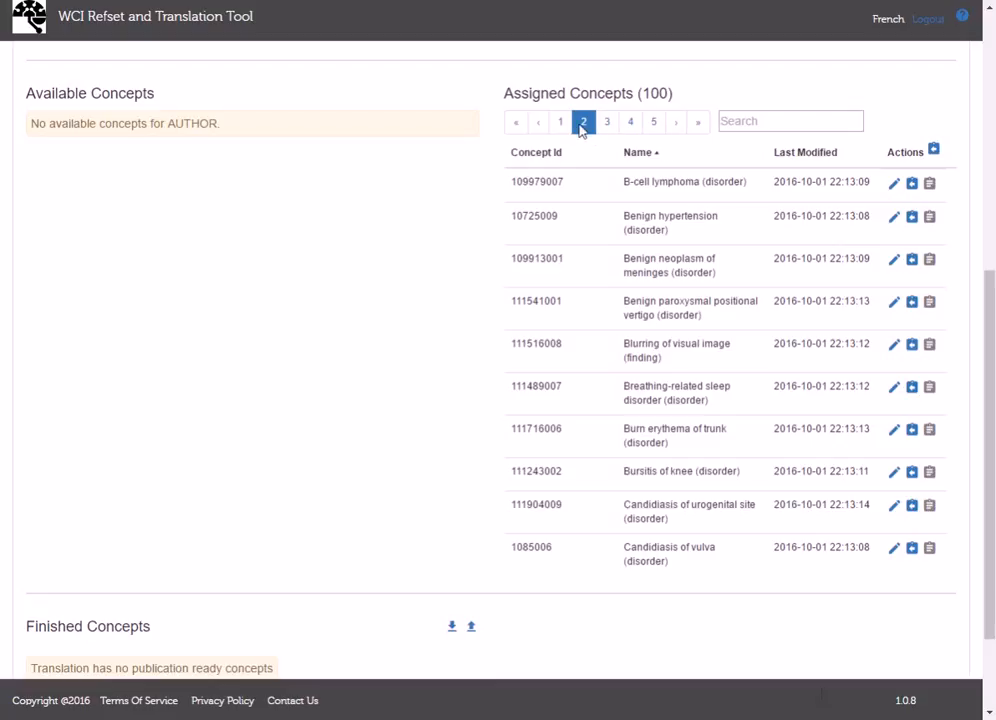
- Compare the first and second pages of assigned concepts to check which ones have been edited
click(561, 122)
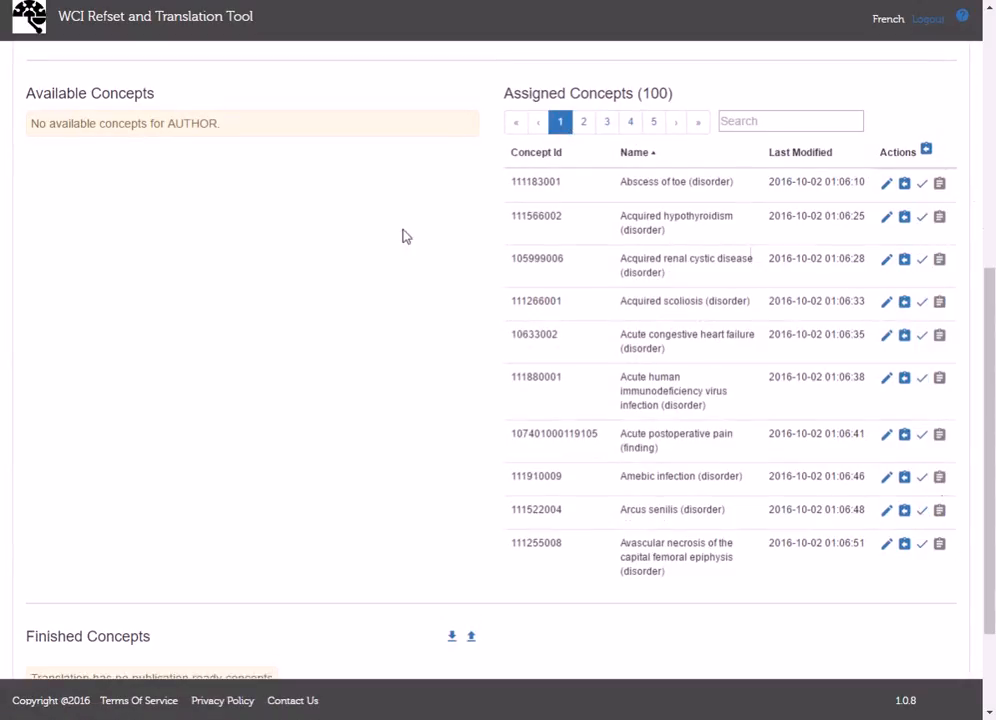
click(583, 122)
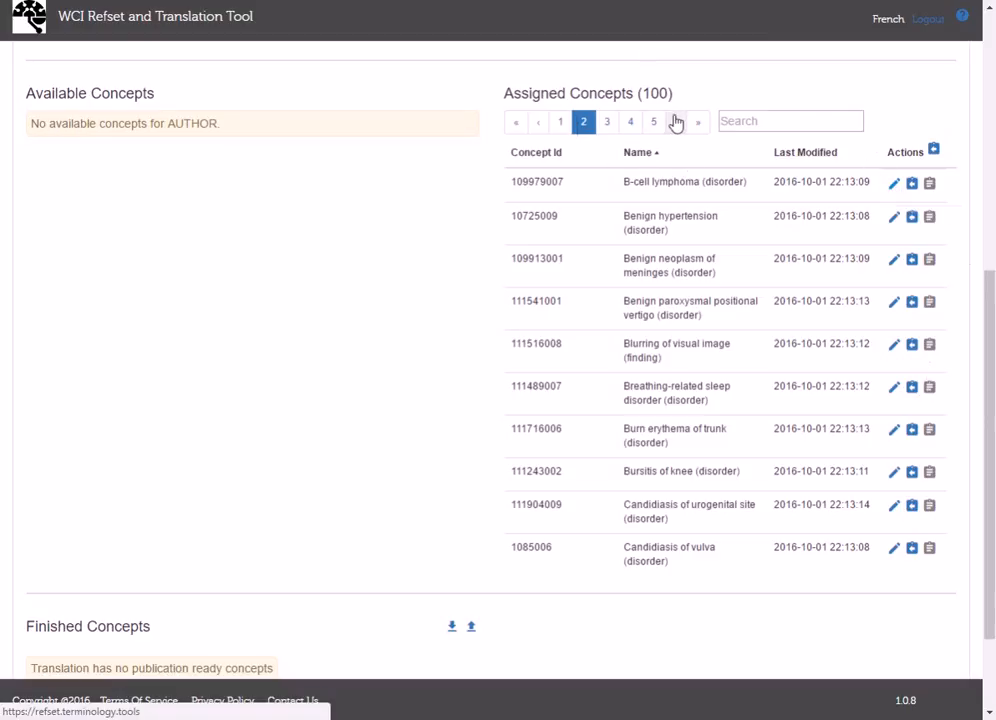
click(560, 126)
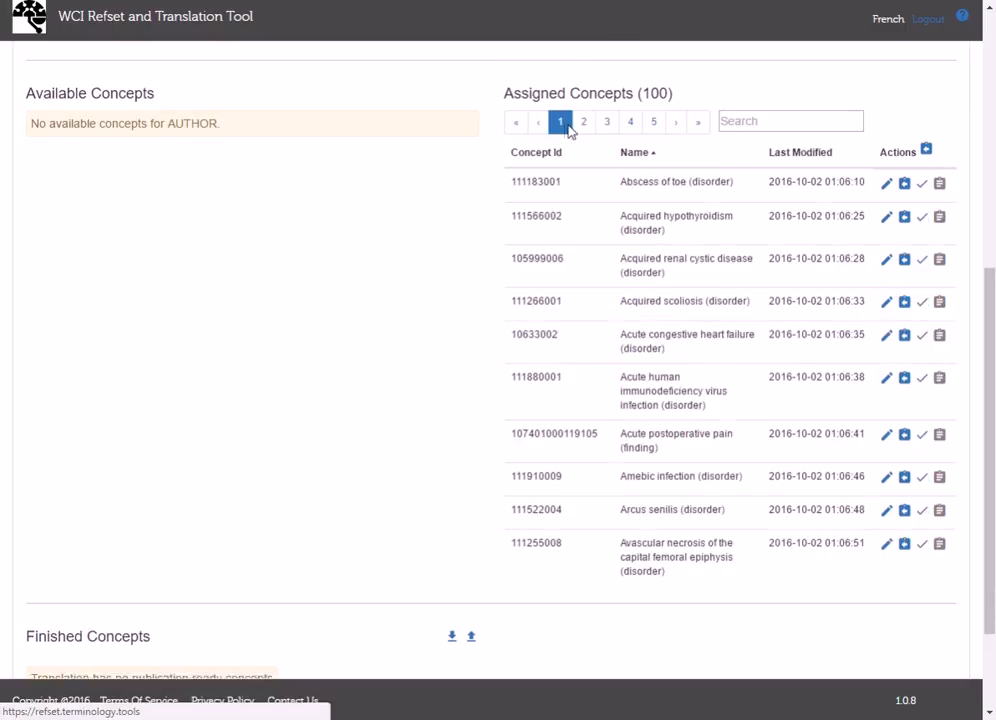
- Reopen Abscess of toe, mark its editing as finished, and close the editor without changing the next concept
click(886, 185)
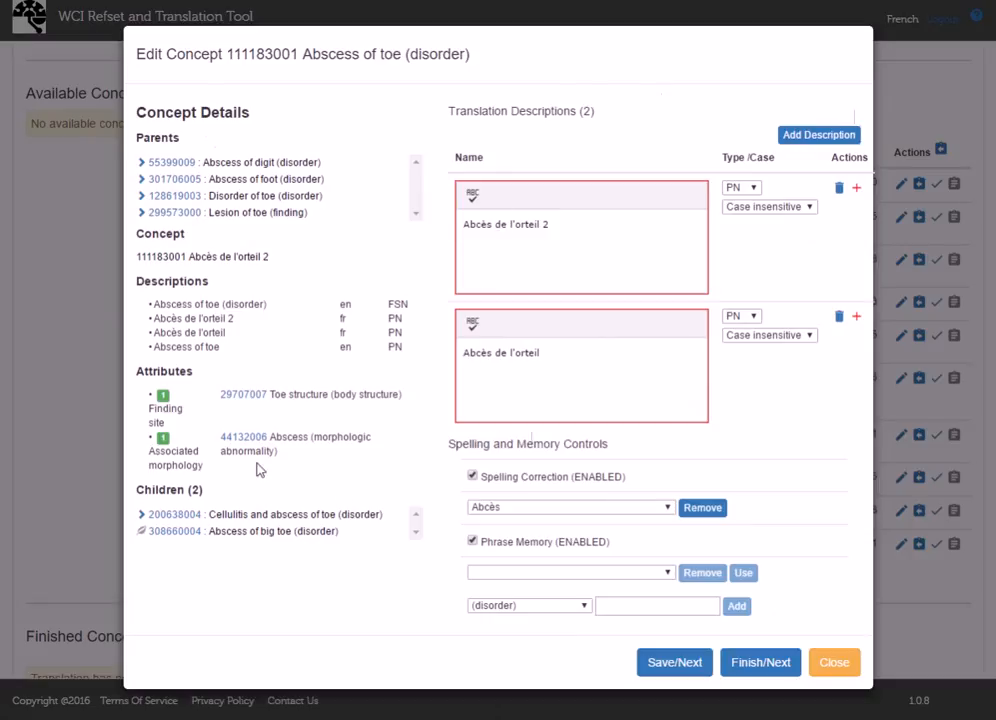
click(757, 663)
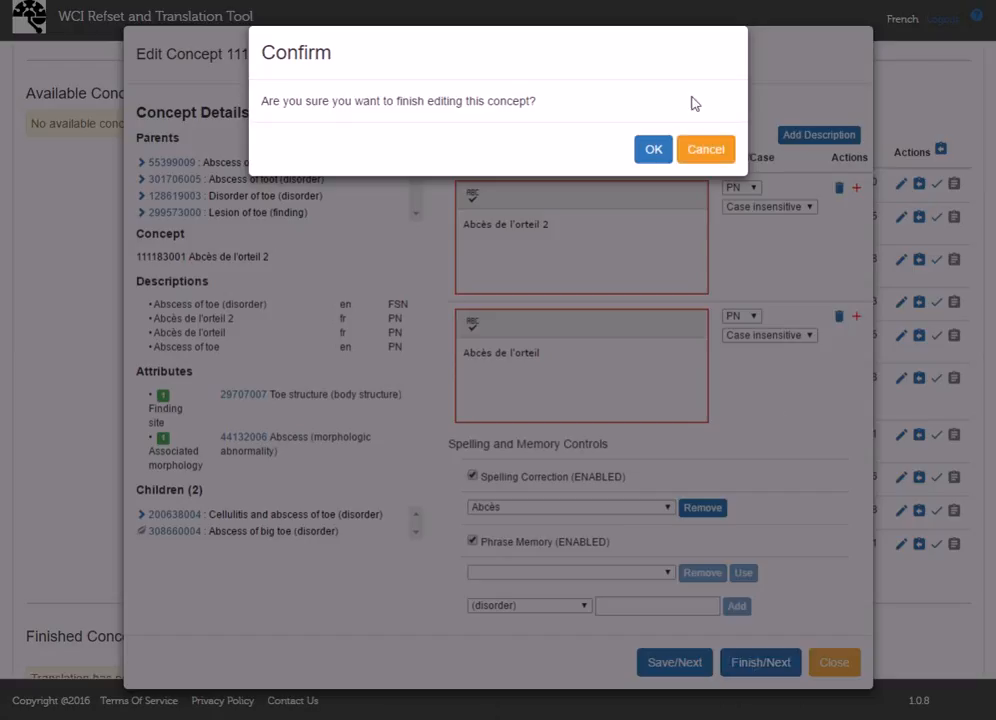
click(653, 149)
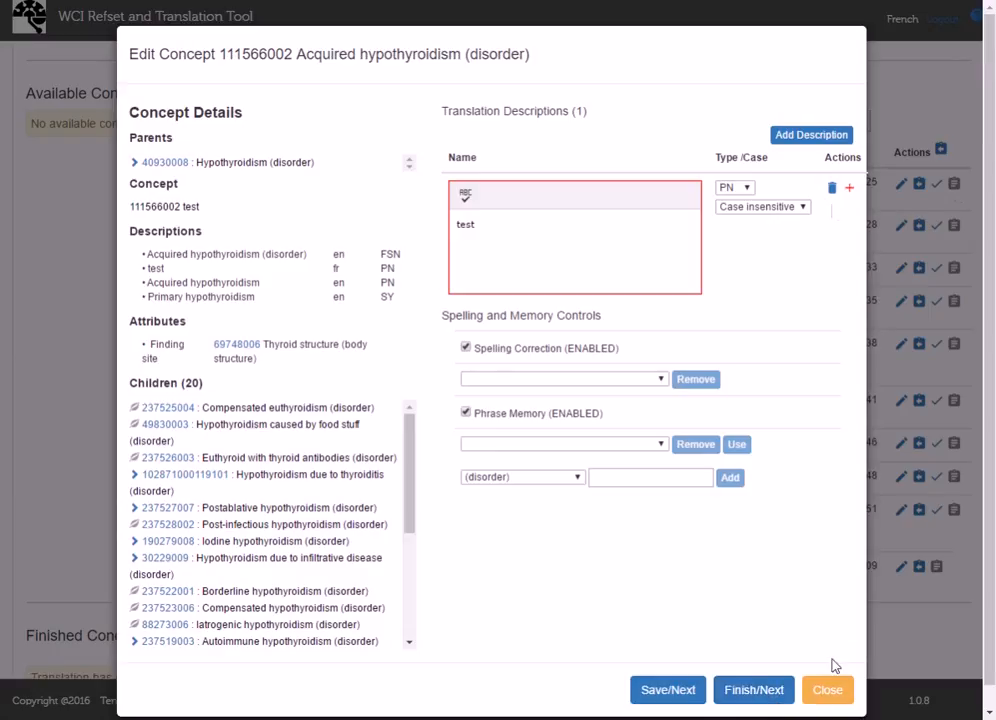
click(827, 689)
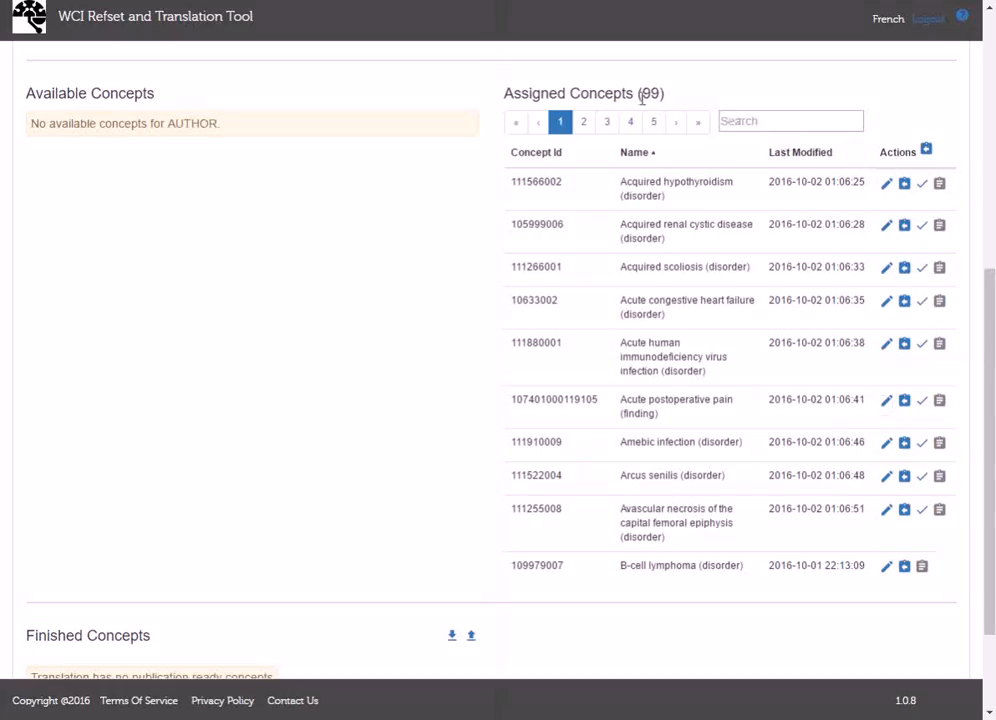